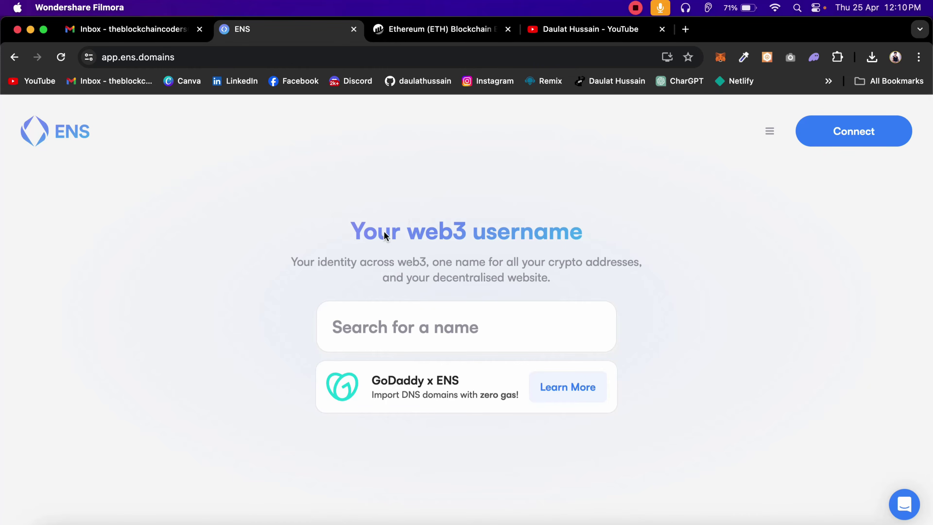
# Switch to the Etherscan page and look through its latest blocks, latest transactions and footer
pyautogui.click(355, 232)
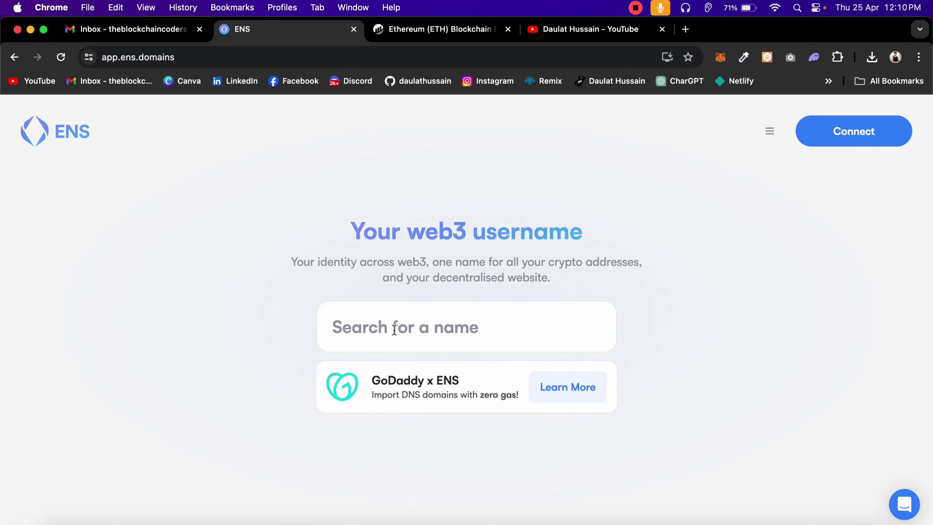
pyautogui.click(456, 30)
pyautogui.scroll(-10, 259, 382)
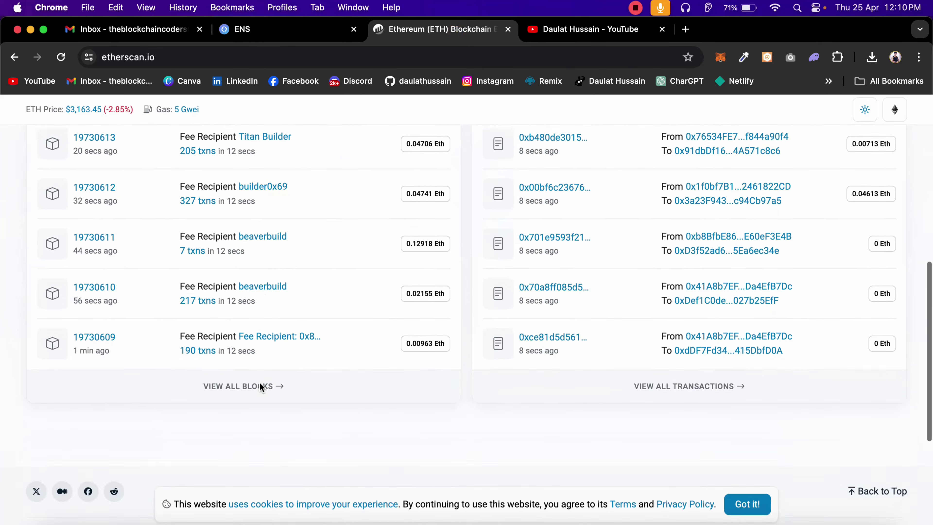
pyautogui.scroll(10, 260, 386)
pyautogui.scroll(-10, 261, 386)
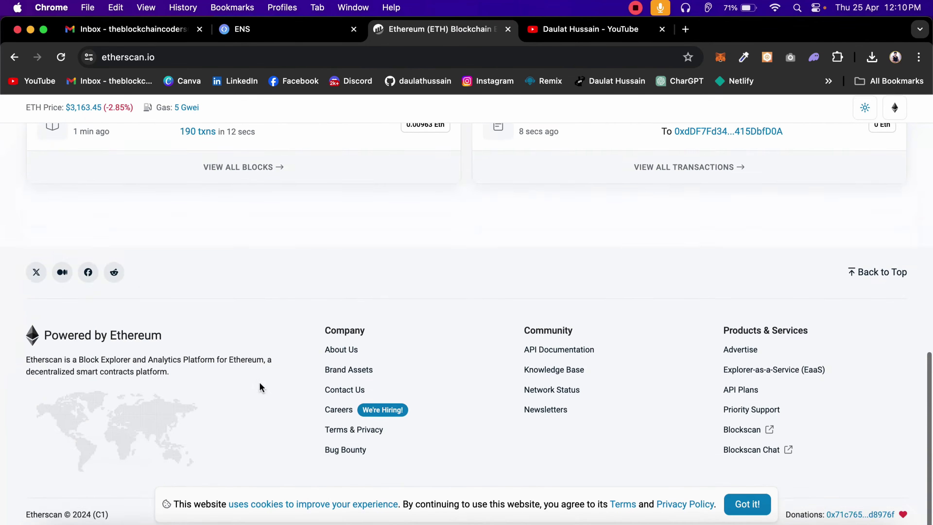
pyautogui.scroll(5, 261, 386)
pyautogui.scroll(2, 259, 386)
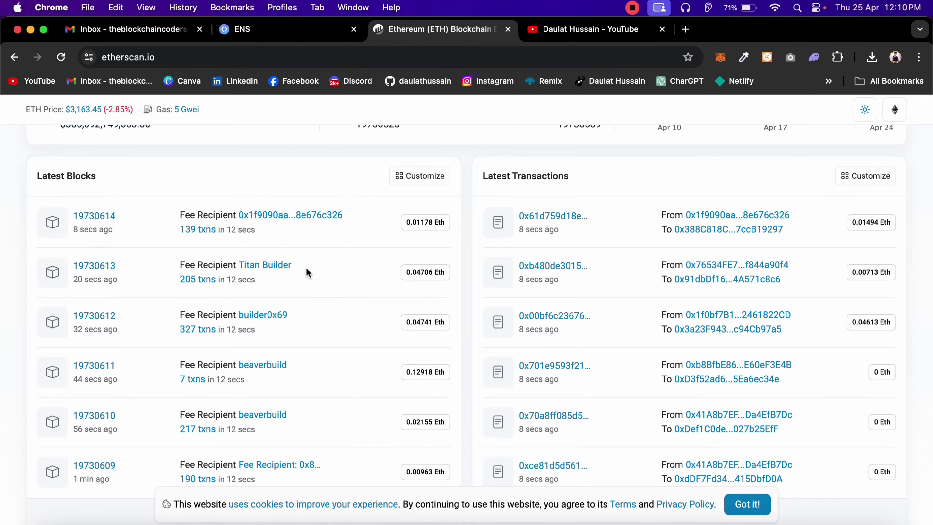
# Return to ENS and connect the MetaMask wallet, unlocking it with the wallet password
pyautogui.click(312, 30)
pyautogui.click(858, 131)
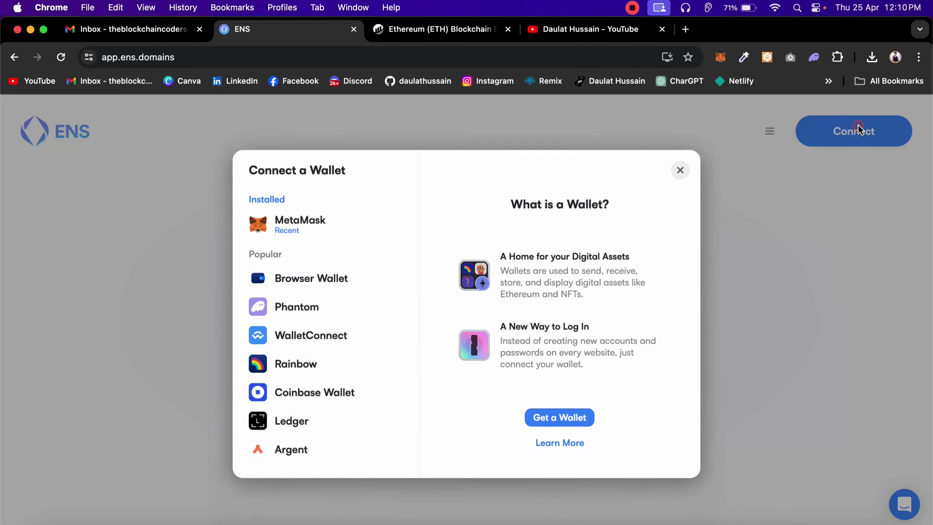
pyautogui.click(306, 226)
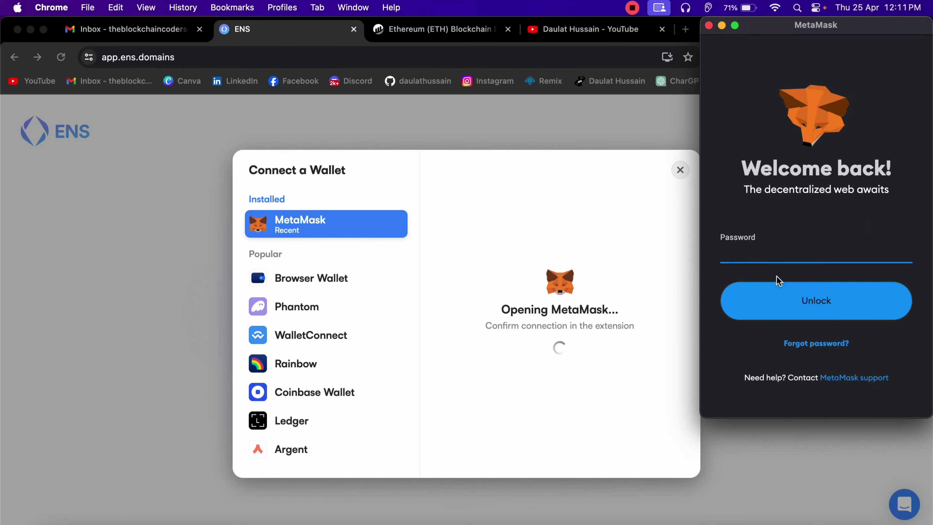
pyautogui.write('••••••••')
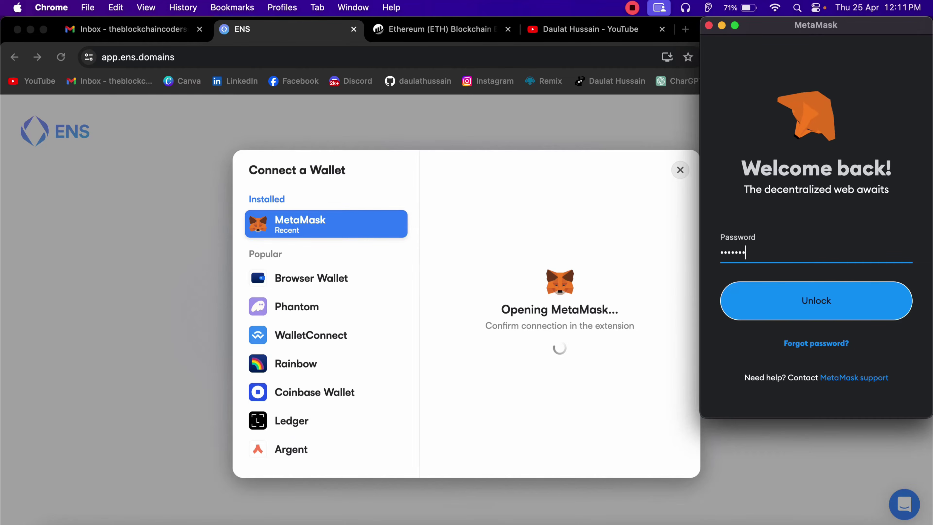
pyautogui.press('Return')
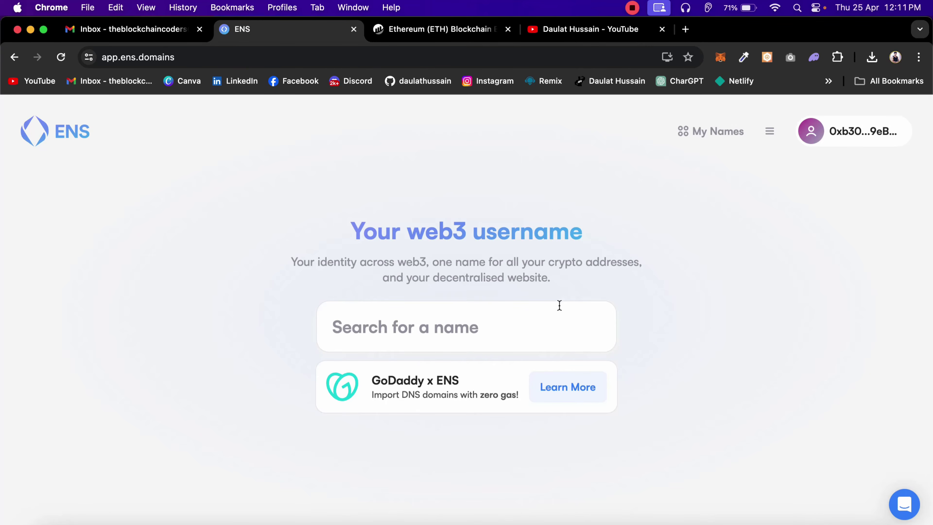
# Copy the fee recipient name Titan Builder from Etherscan's latest blocks and search ENS for it without the space, as TitanBuilder
pyautogui.click(457, 339)
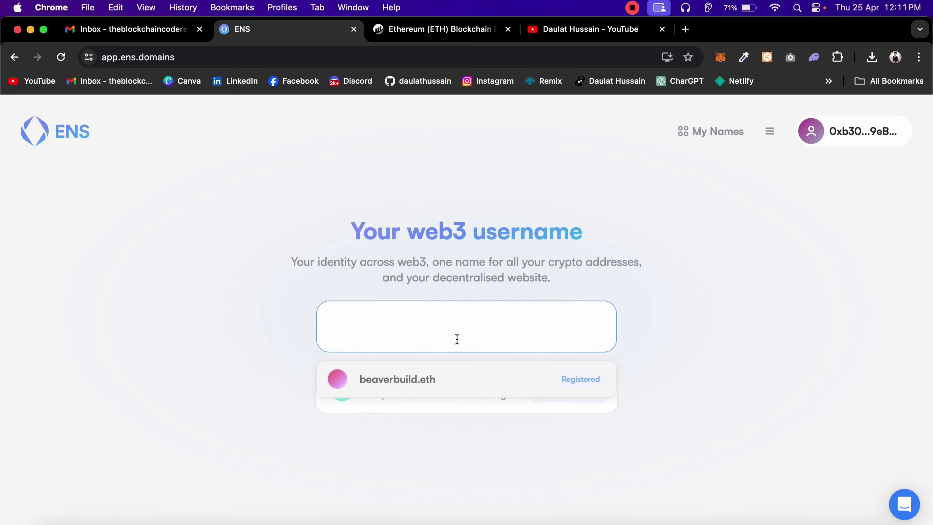
pyautogui.click(441, 32)
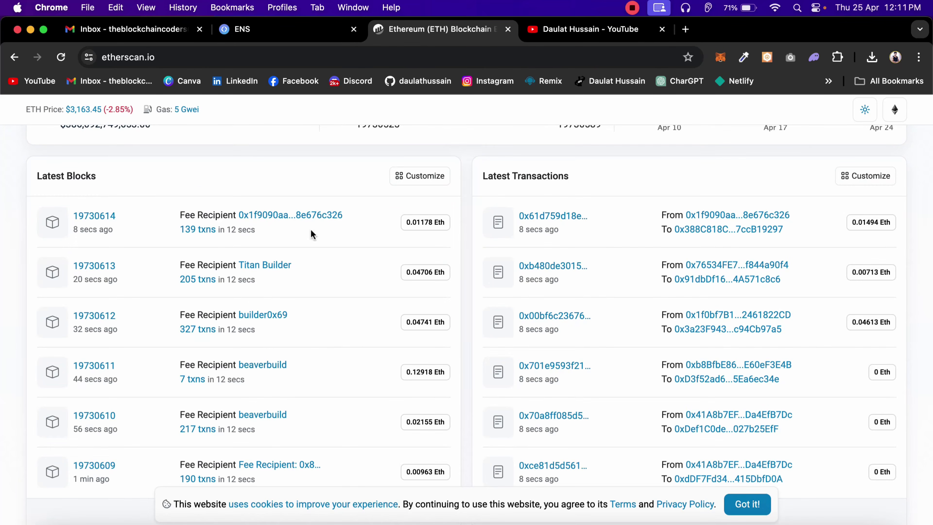
pyautogui.scroll(-3, 279, 371)
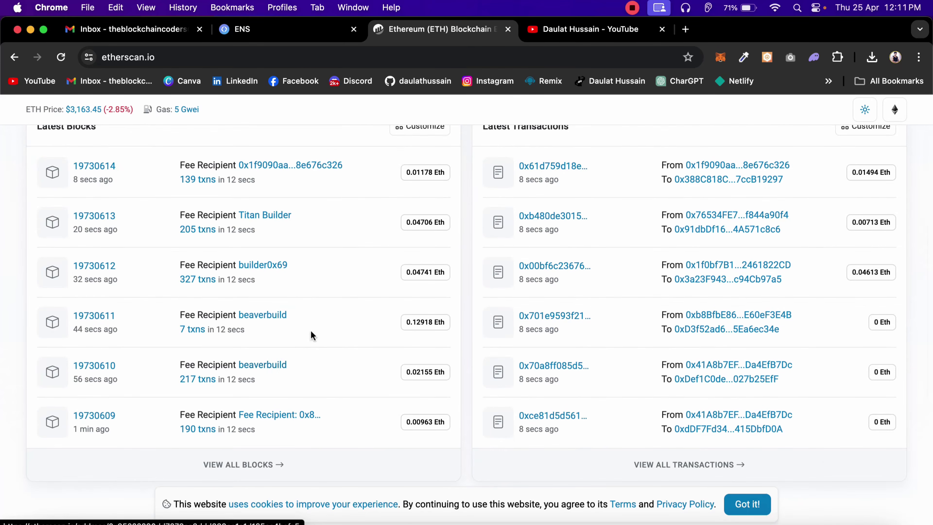
pyautogui.moveTo(293, 215); pyautogui.dragTo(239, 215)
pyautogui.press('super+c')
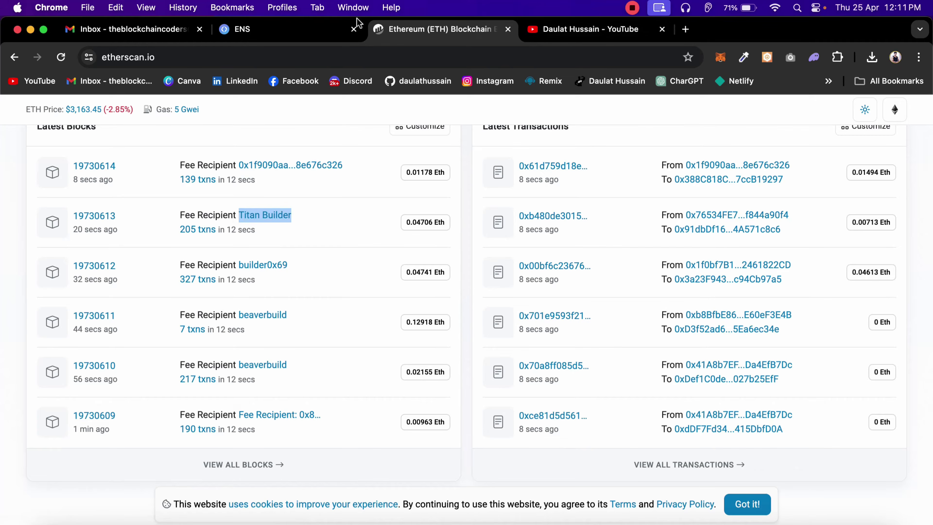
pyautogui.click(336, 27)
pyautogui.press('super+v')
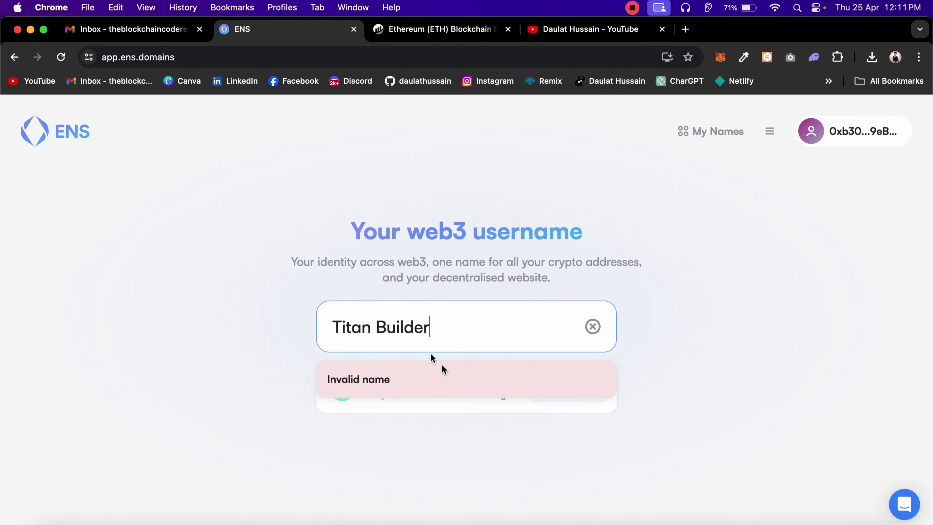
pyautogui.click(378, 327)
pyautogui.press('BackSpace')
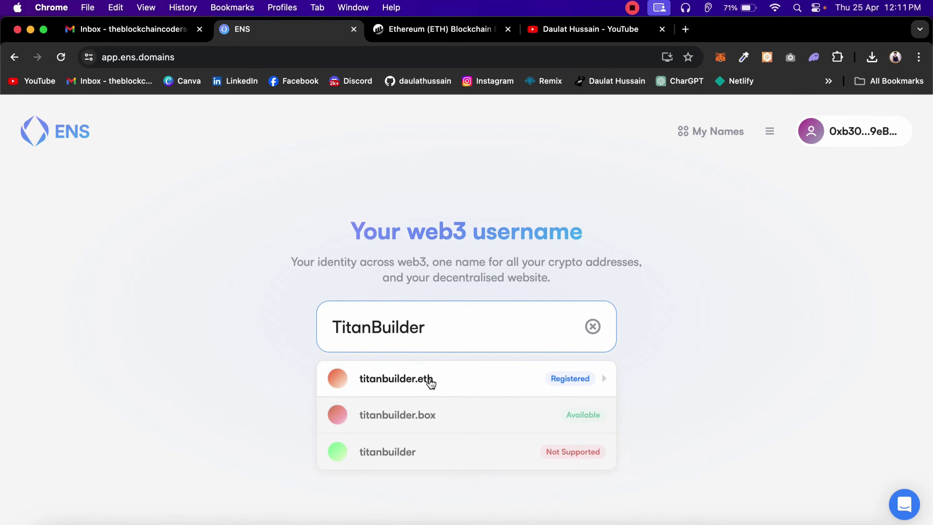
pyautogui.click(433, 33)
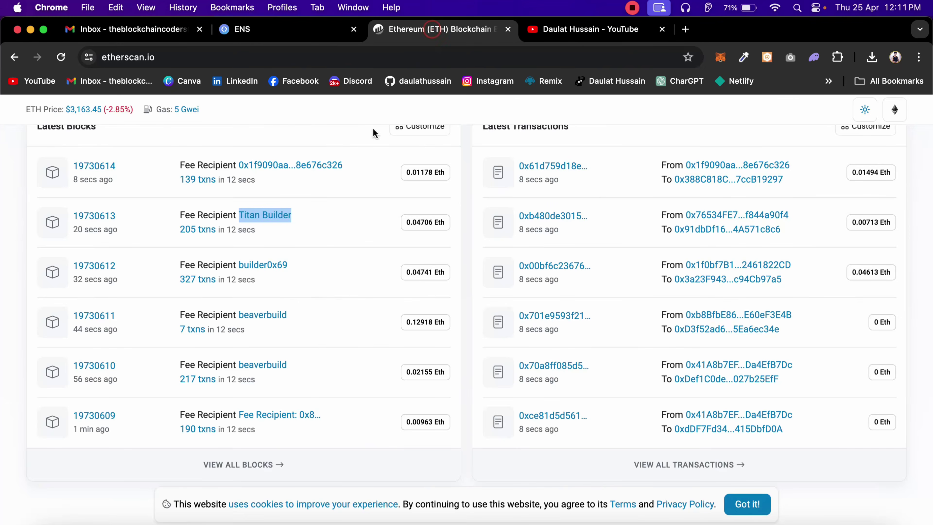
pyautogui.click(342, 31)
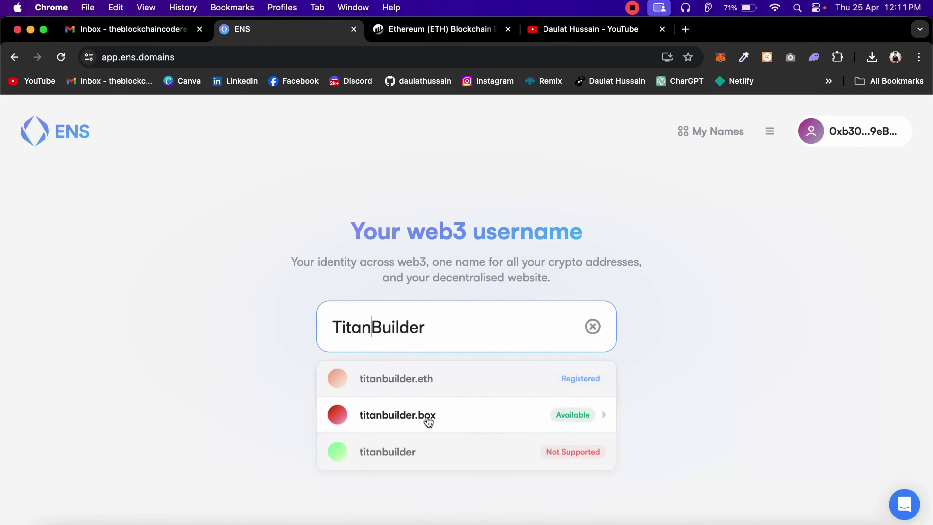
# Search ENS for theblockchaincoders and open the registration page of theblockchaincoders.eth
pyautogui.doubleClick(383, 329)
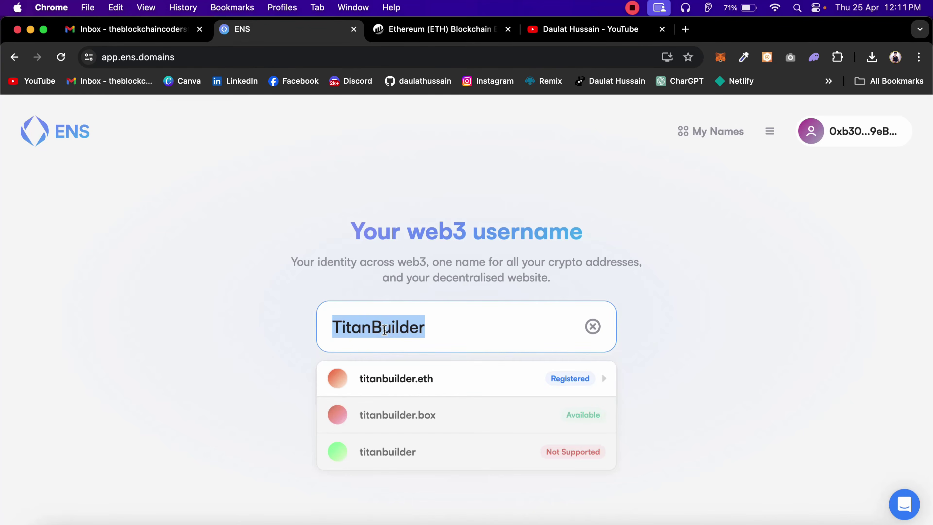
pyautogui.write('the')
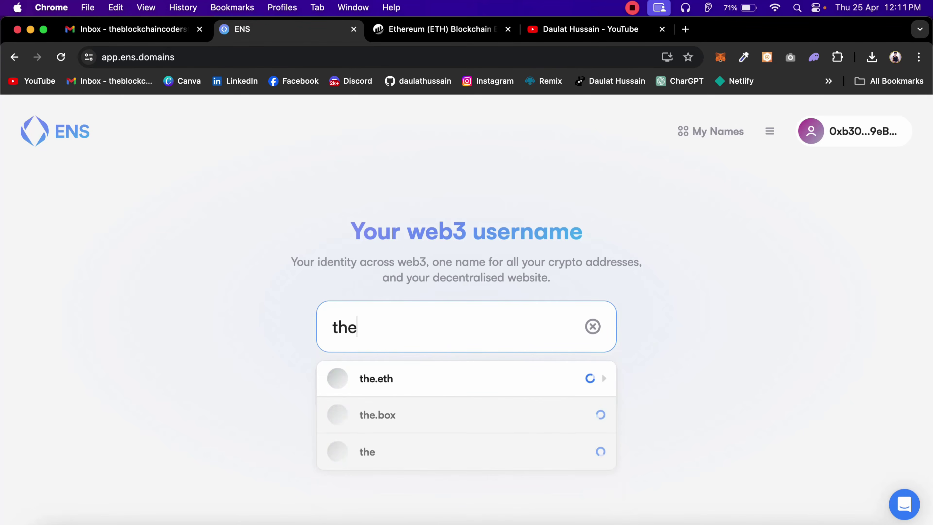
pyautogui.write('blockchai')
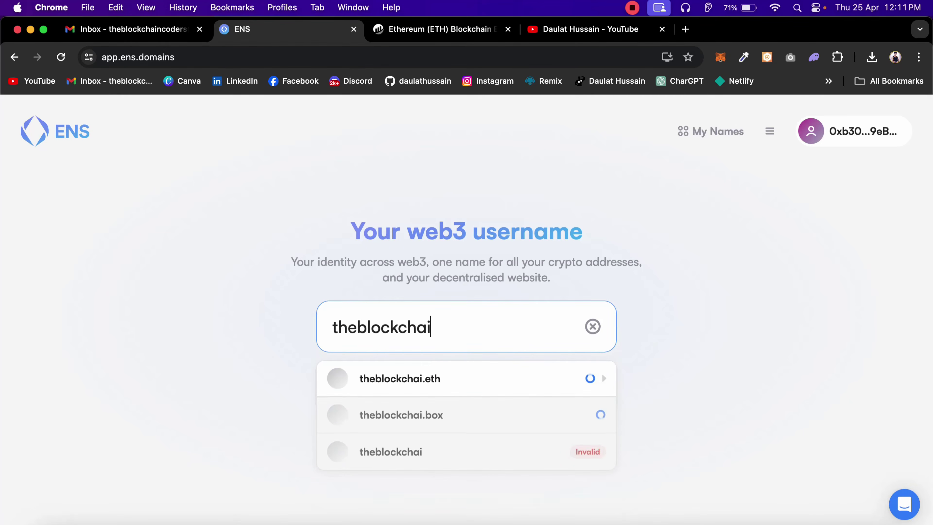
pyautogui.write('ncoders')
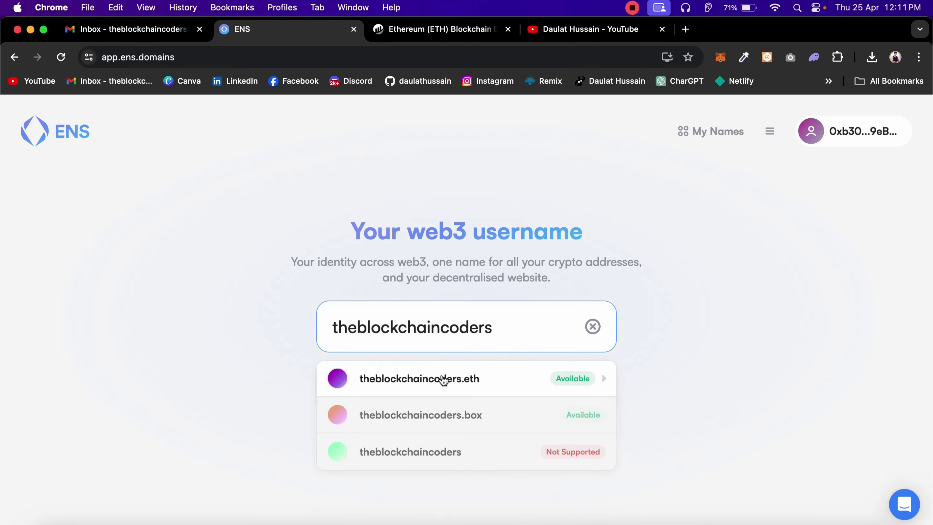
pyautogui.click(399, 380)
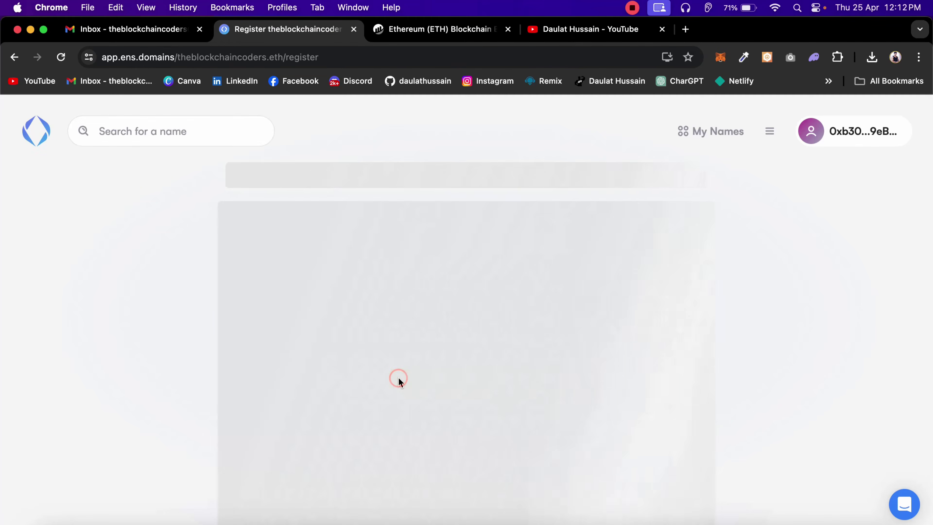
# View the registration costs in ETH and back in USD, and set the registration period to 3 years
pyautogui.scroll(-4, 398, 378)
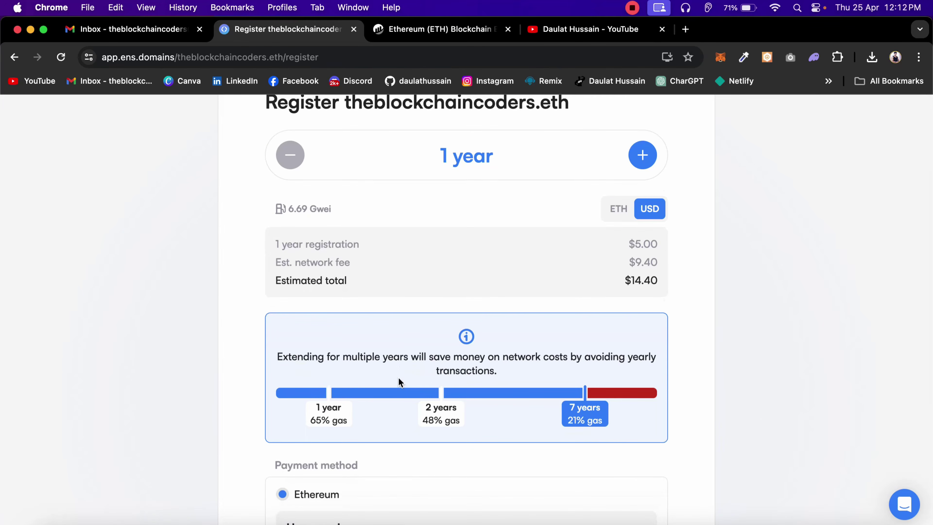
pyautogui.scroll(1, 399, 382)
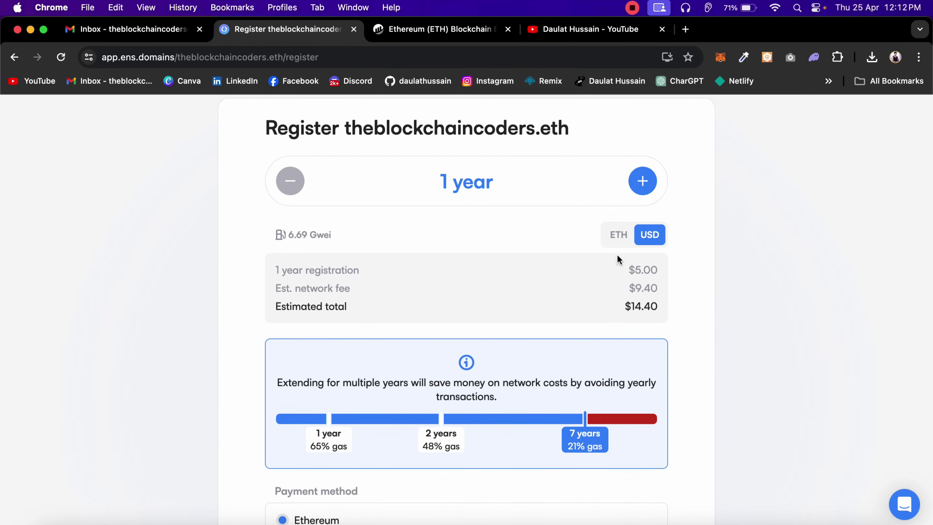
pyautogui.click(617, 246)
pyautogui.click(648, 238)
pyautogui.click(631, 182)
pyautogui.click(631, 182)
pyautogui.click(632, 181)
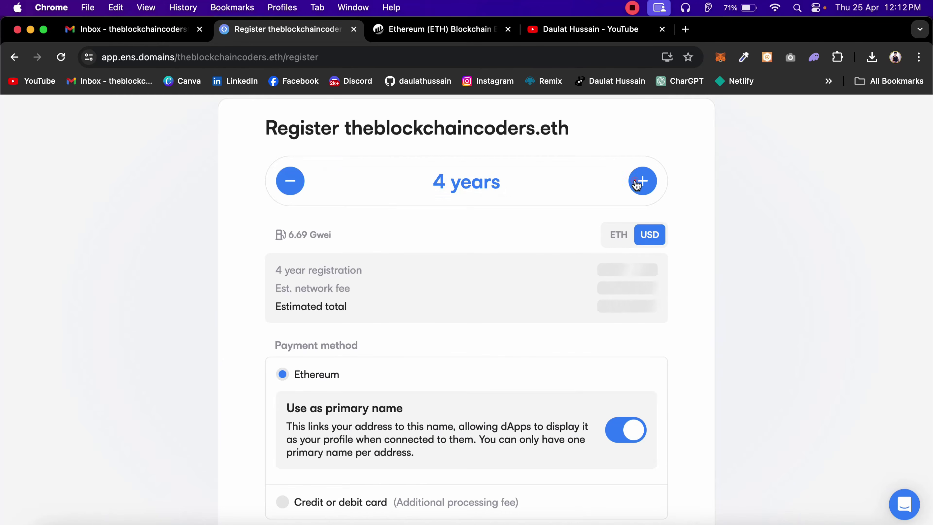
pyautogui.click(290, 181)
# Choose credit or debit card as the payment method, and leave the registration page for the ENS home page
pyautogui.scroll(-6, 474, 342)
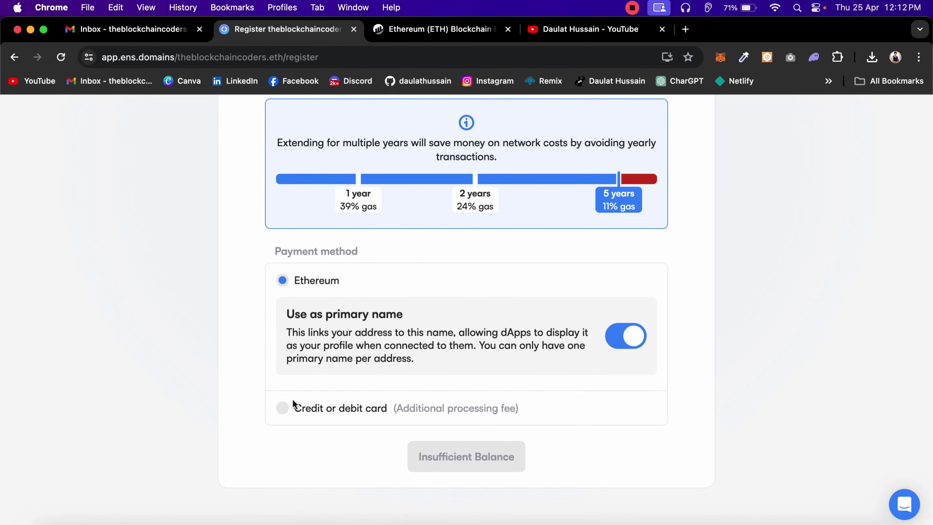
pyautogui.click(282, 408)
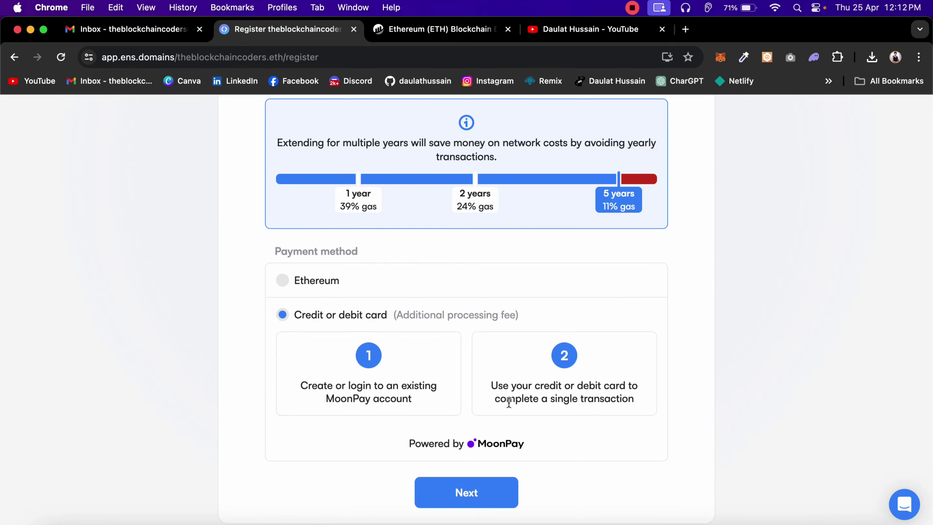
pyautogui.scroll(1, 467, 347)
pyautogui.scroll(10, 467, 346)
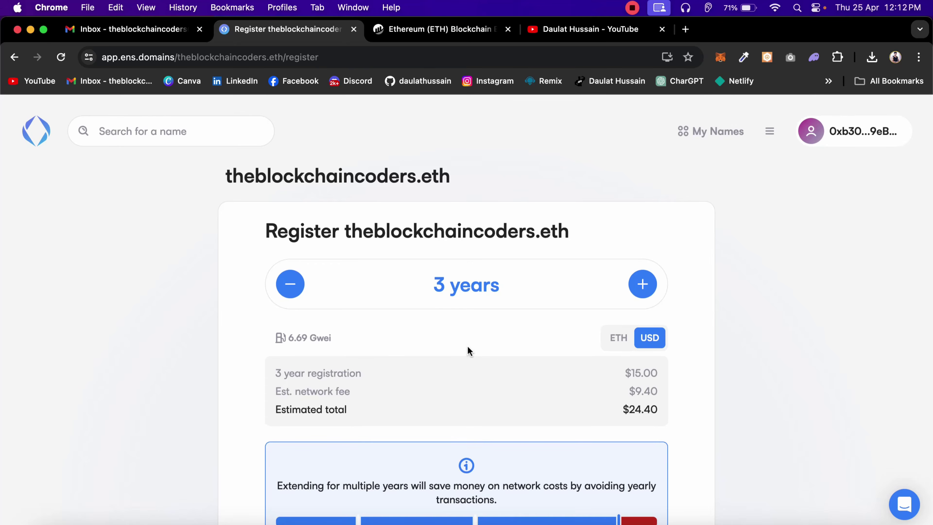
pyautogui.moveTo(456, 174); pyautogui.dragTo(227, 176)
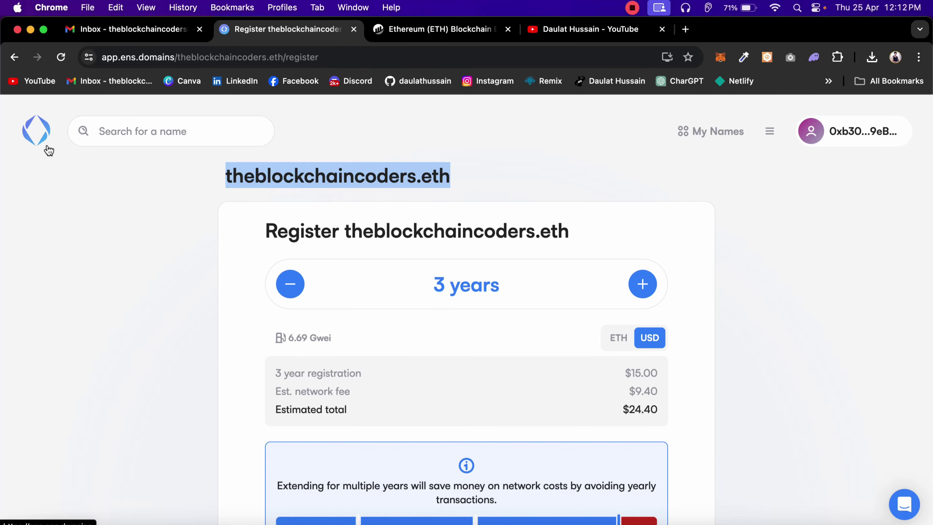
pyautogui.click(14, 57)
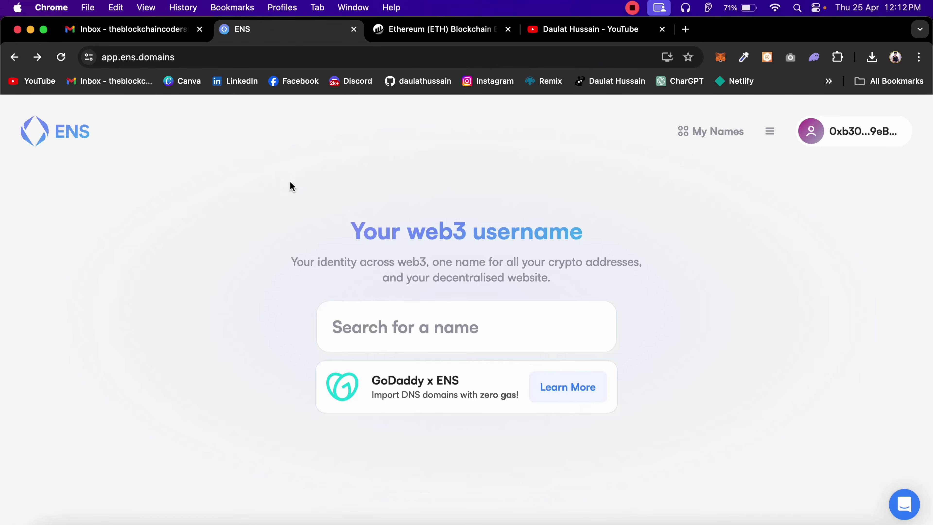
pyautogui.moveTo(207, 56); pyautogui.dragTo(102, 56)
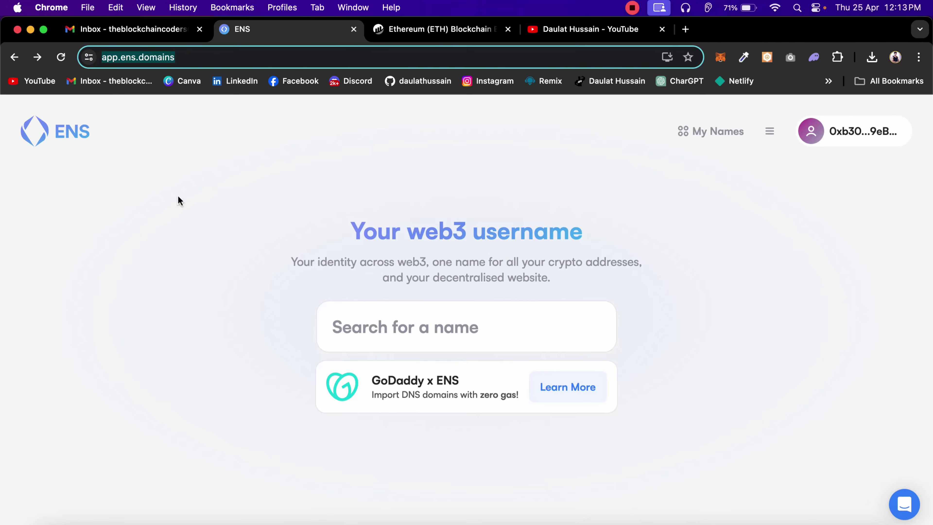
pyautogui.moveTo(347, 230); pyautogui.dragTo(607, 283)
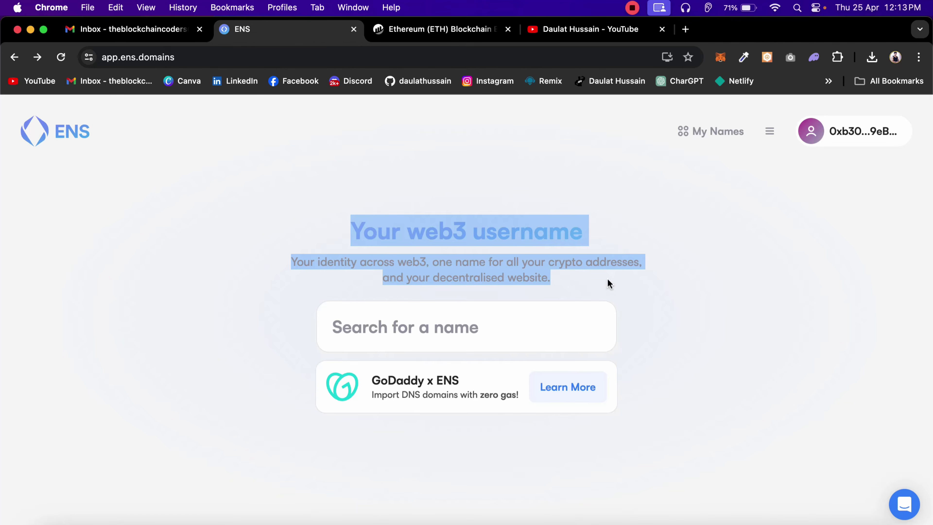
pyautogui.click(570, 265)
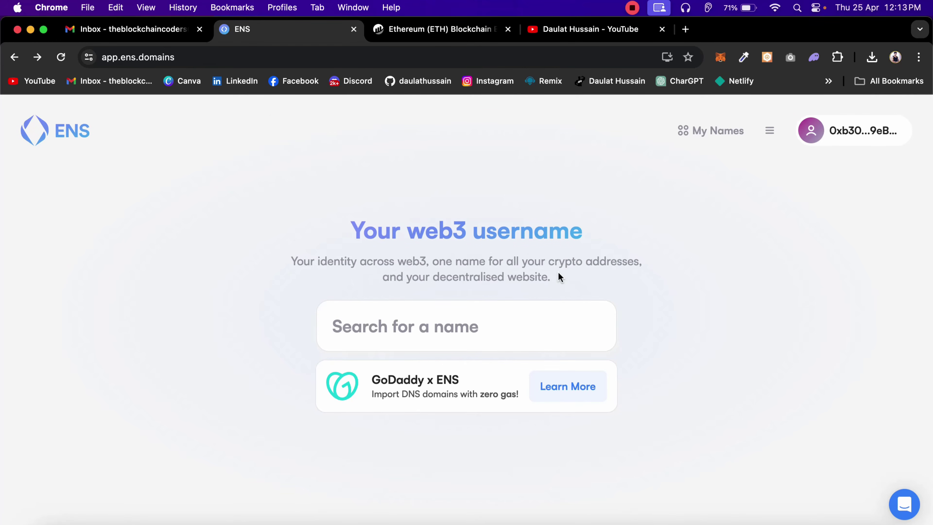
# View the video list of the open YouTube channel and return to the ENS home page
pyautogui.click(550, 30)
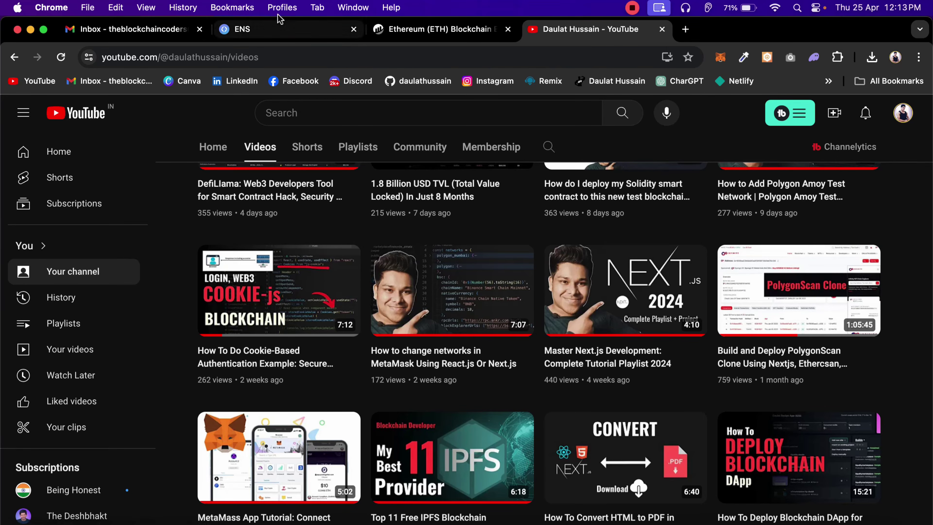
pyautogui.click(268, 30)
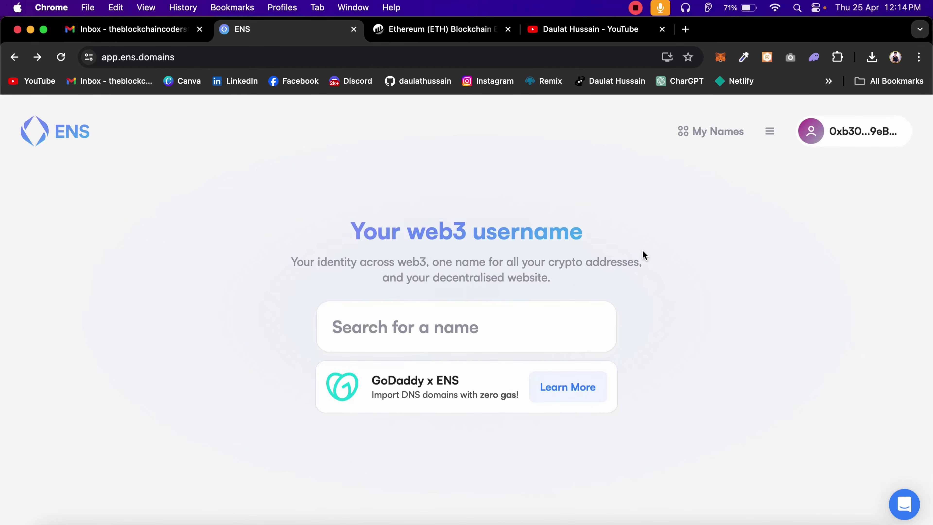
pyautogui.moveTo(597, 230); pyautogui.dragTo(349, 228)
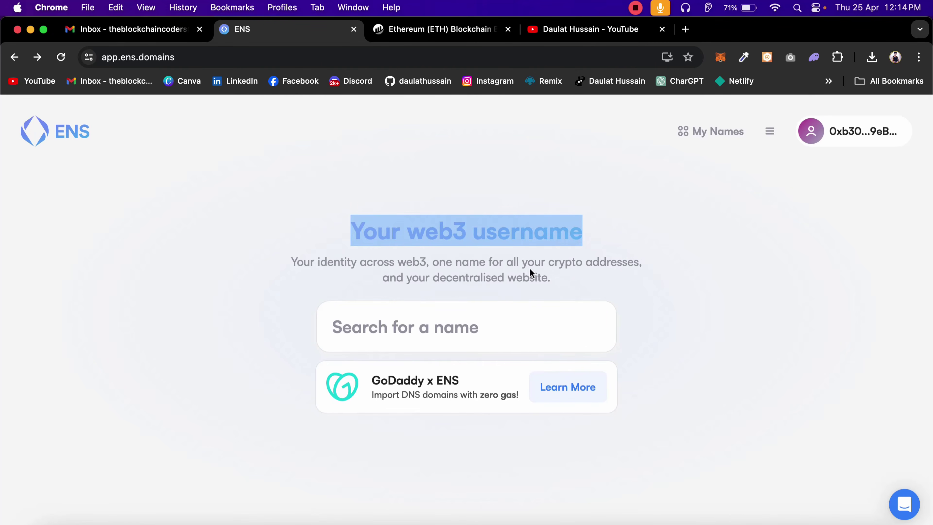
# Highlight the ENS tagline, open theblockchaincoders.com in a new tab and go to its Pro NFT Marketplace course page
pyautogui.moveTo(558, 281); pyautogui.dragTo(290, 257)
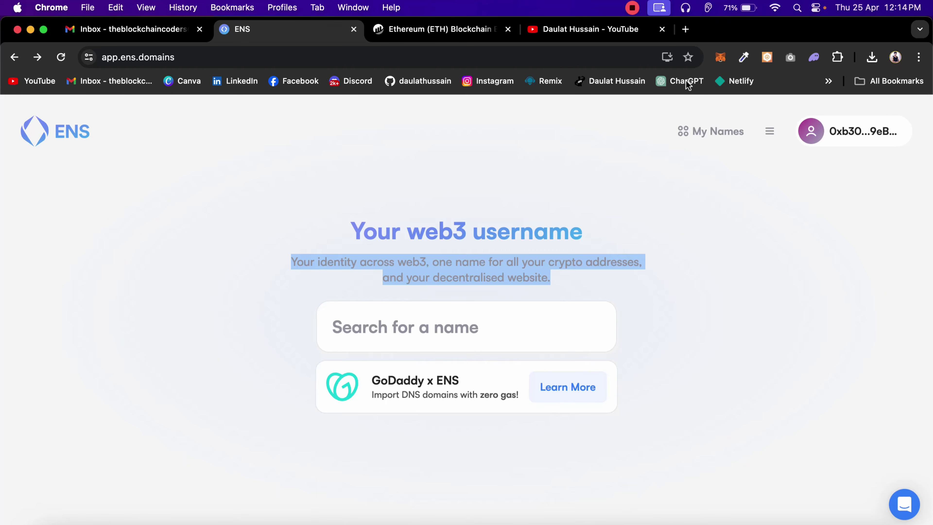
pyautogui.click(685, 29)
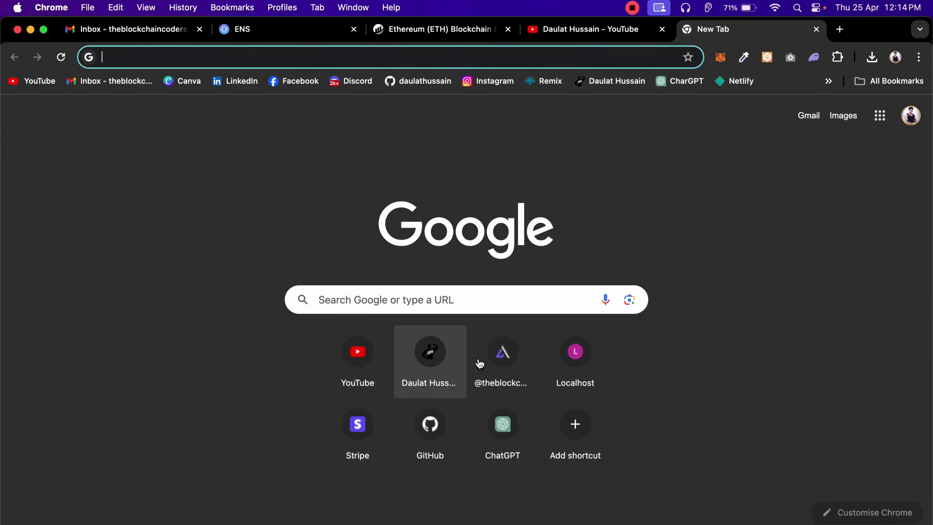
pyautogui.click(511, 350)
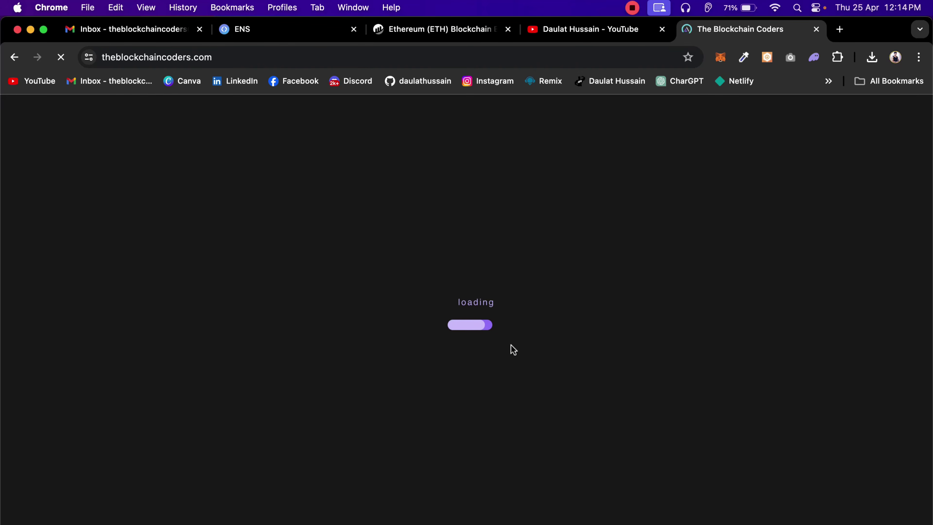
pyautogui.moveTo(776, 129)
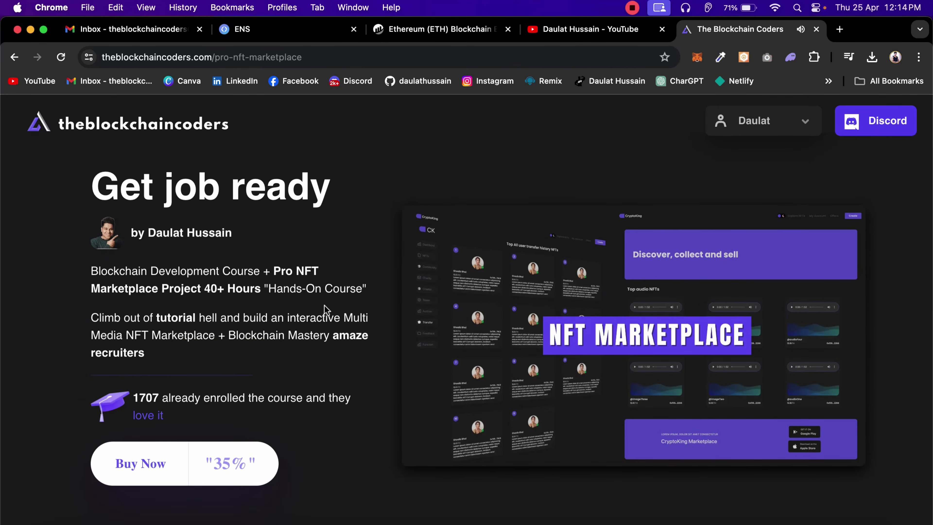
# Examine the course introduction and the lesson lists of the Project Set-Up and Solidity sections
pyautogui.scroll(-20, 326, 309)
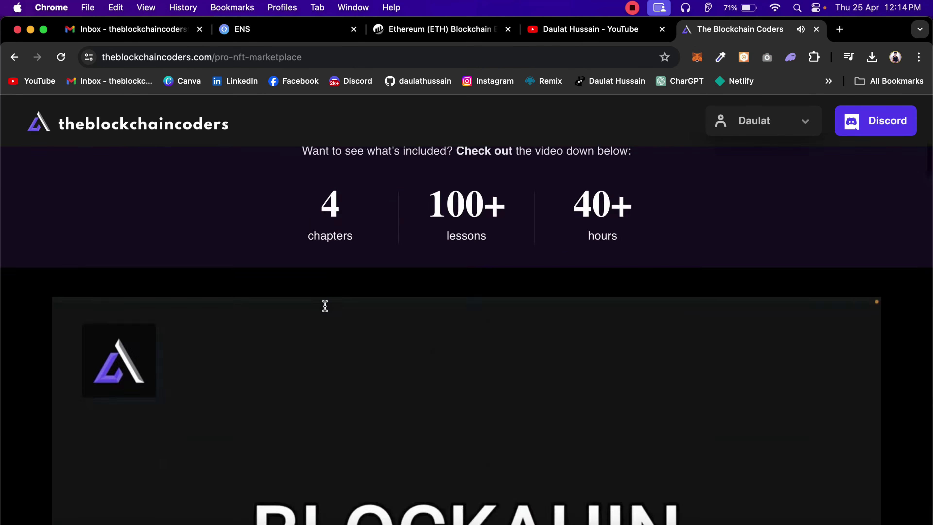
pyautogui.scroll(-10, 325, 305)
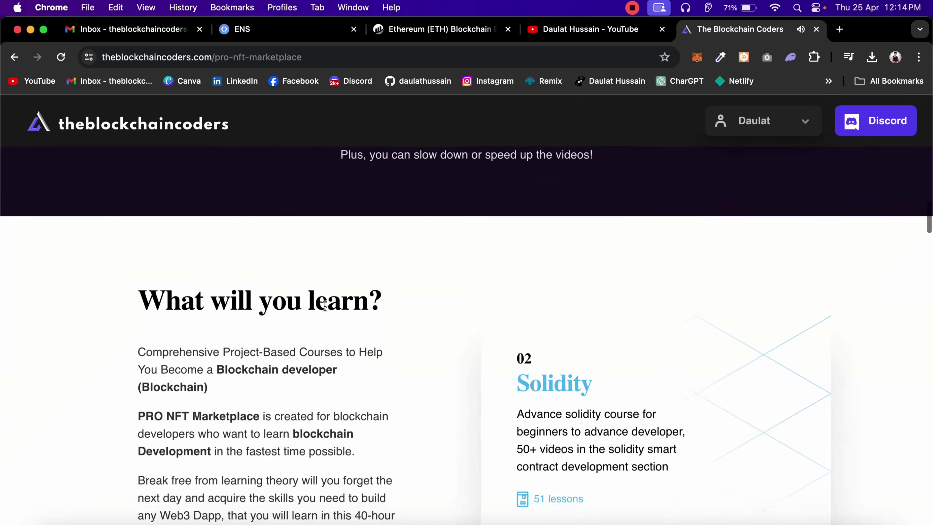
pyautogui.scroll(15, 324, 305)
pyautogui.scroll(-15, 324, 290)
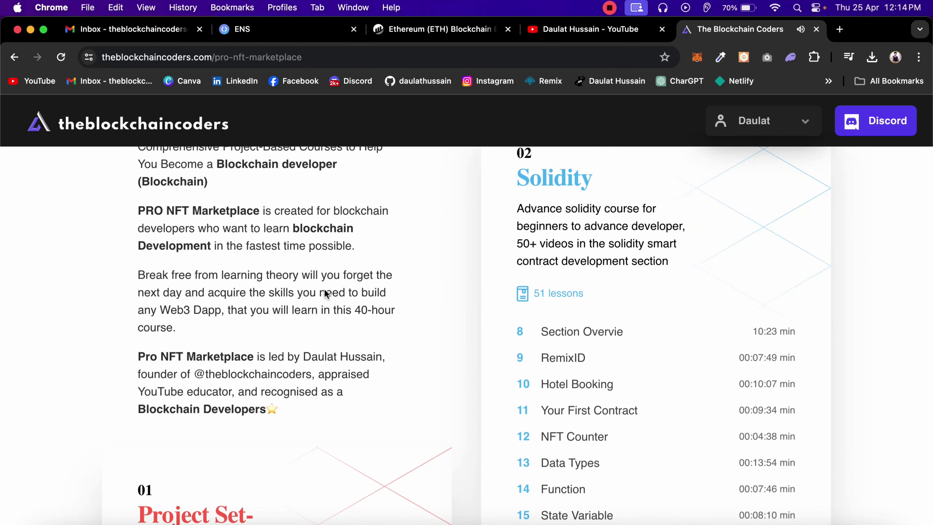
pyautogui.scroll(-5, 324, 289)
pyautogui.scroll(-1, 325, 275)
pyautogui.scroll(10, 324, 276)
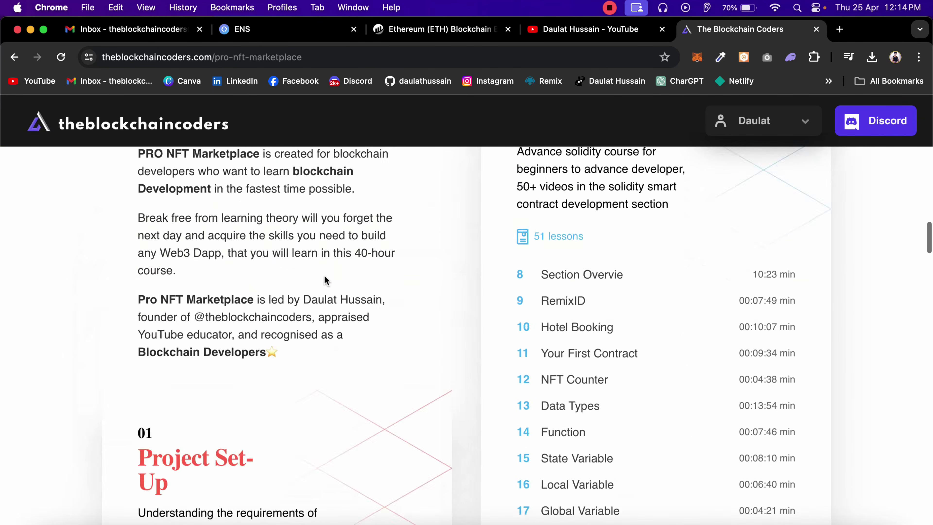
pyautogui.scroll(-5, 365, 222)
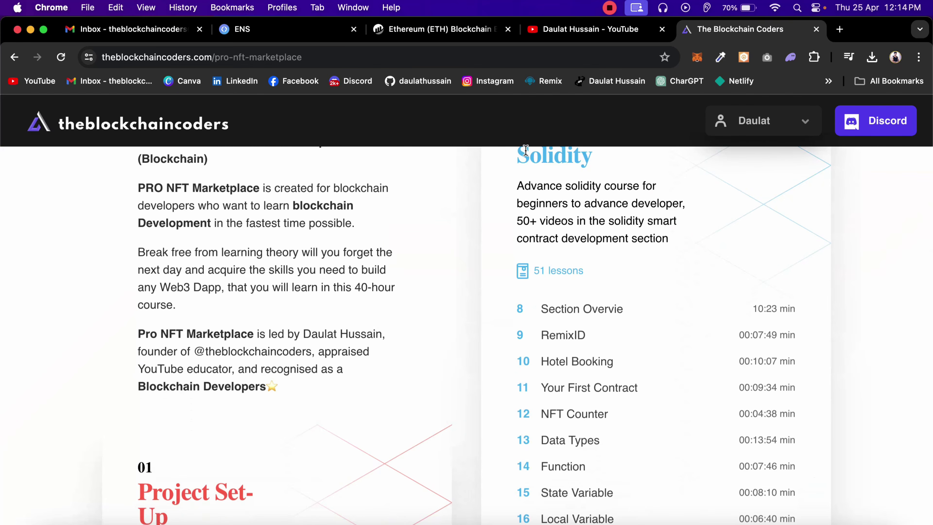
pyautogui.scroll(-3, 598, 338)
pyautogui.scroll(-15, 599, 338)
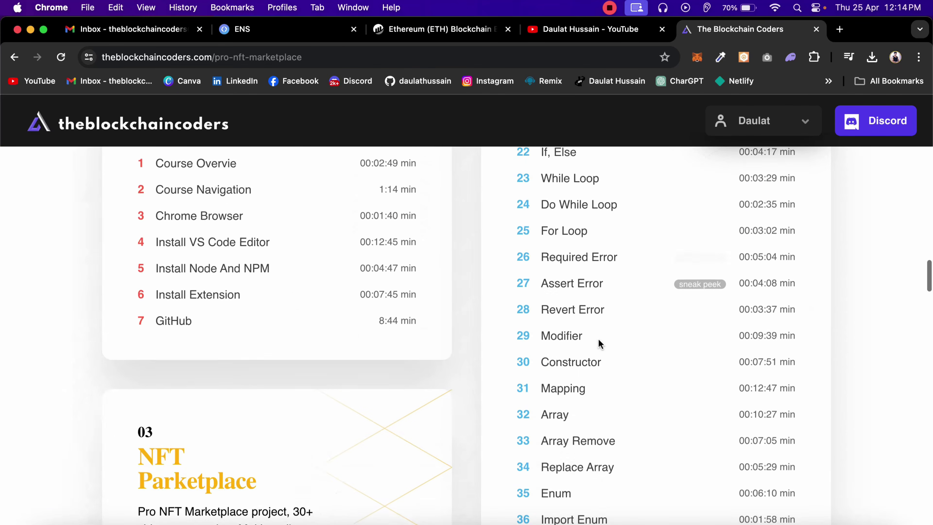
pyautogui.scroll(12, 598, 341)
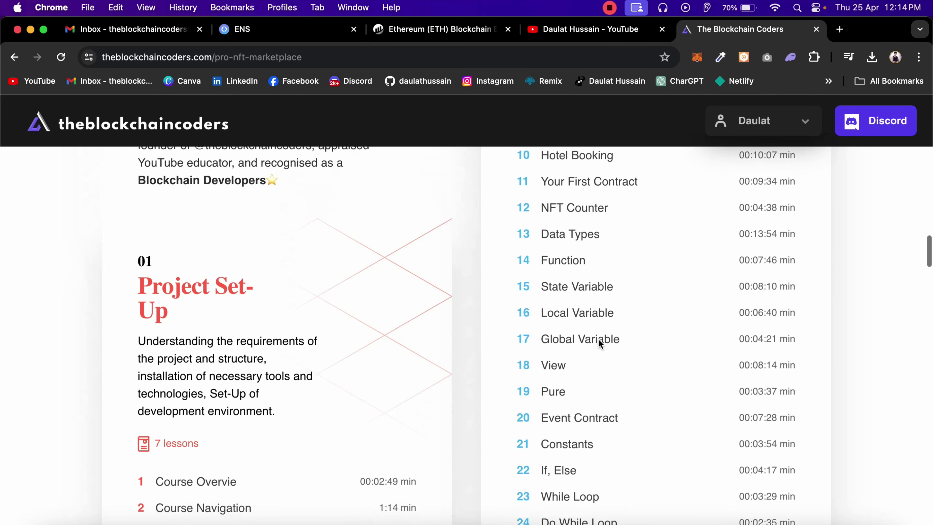
pyautogui.scroll(-6, 598, 341)
pyautogui.scroll(1, 598, 341)
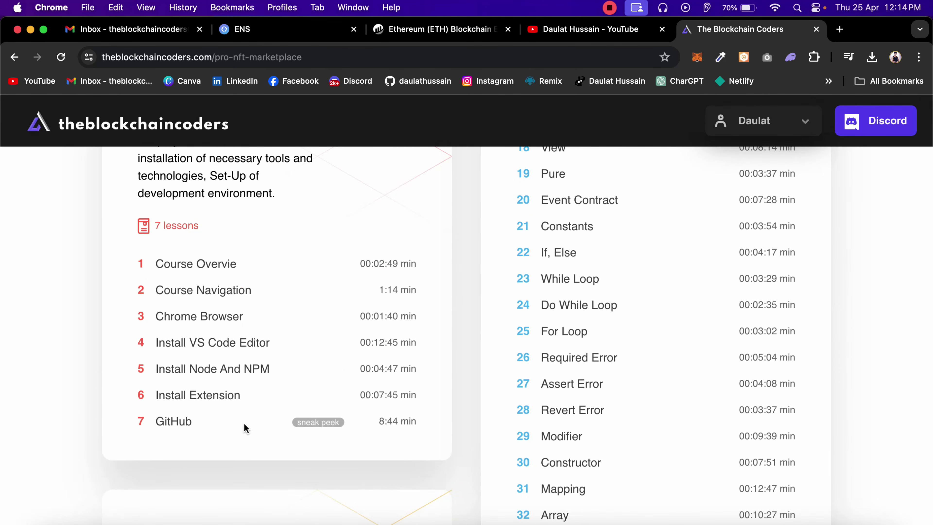
# Review the NFT marketplace project lessons and the final web technologies section, and return to the start of the course page
pyautogui.scroll(-12, 245, 428)
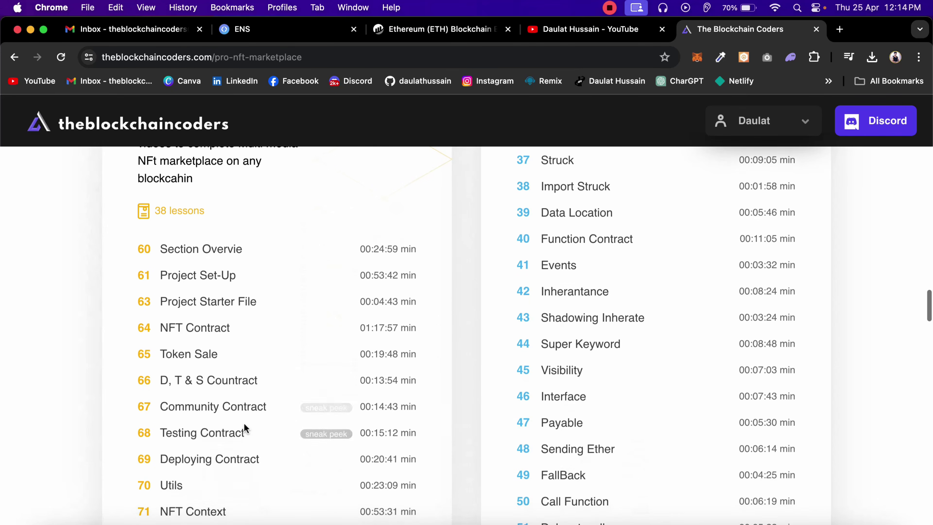
pyautogui.scroll(-2, 245, 427)
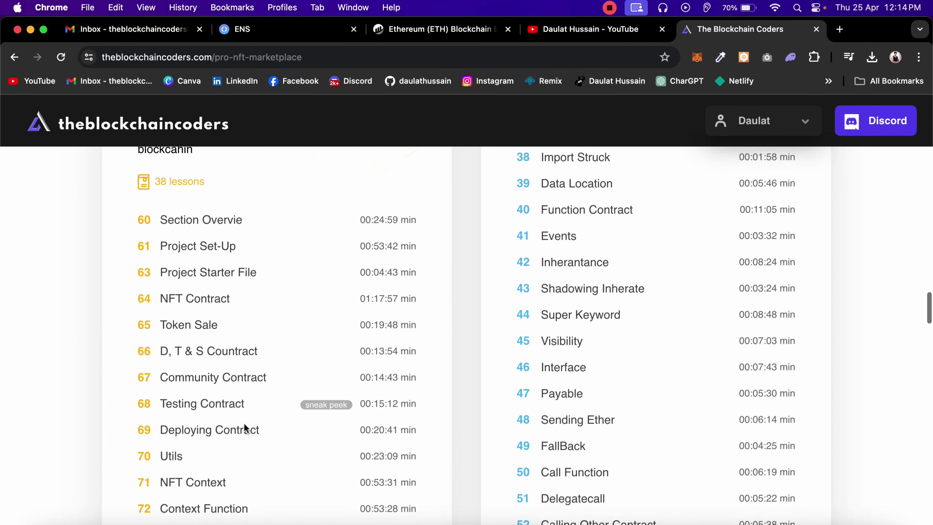
pyautogui.scroll(-10, 246, 428)
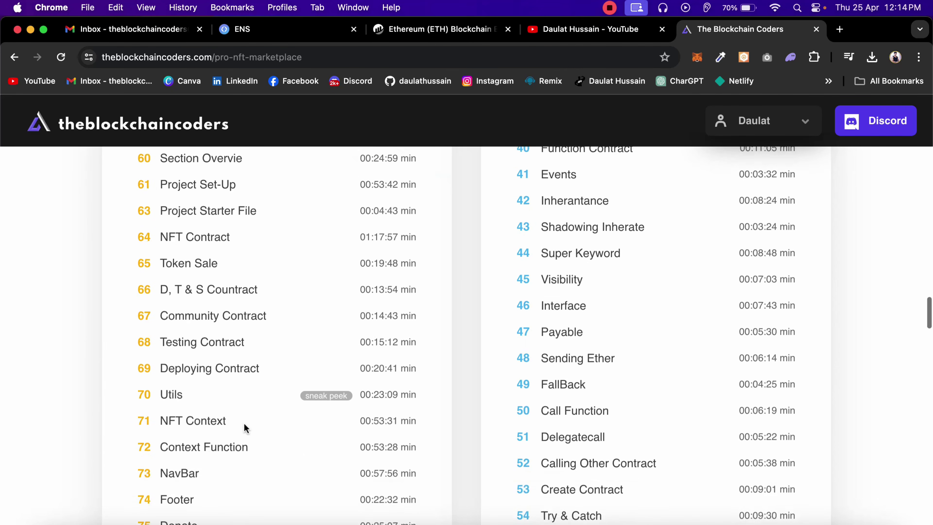
pyautogui.scroll(-8, 245, 424)
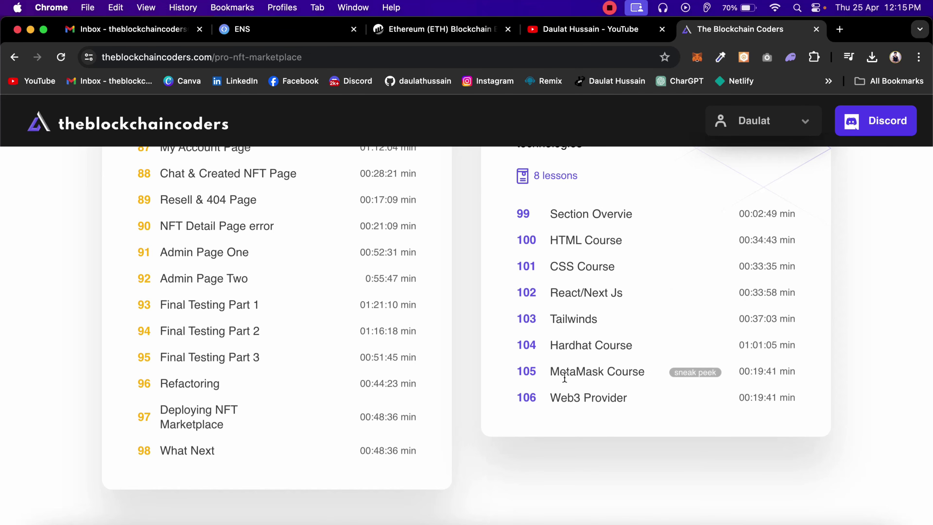
pyautogui.scroll(20, 624, 425)
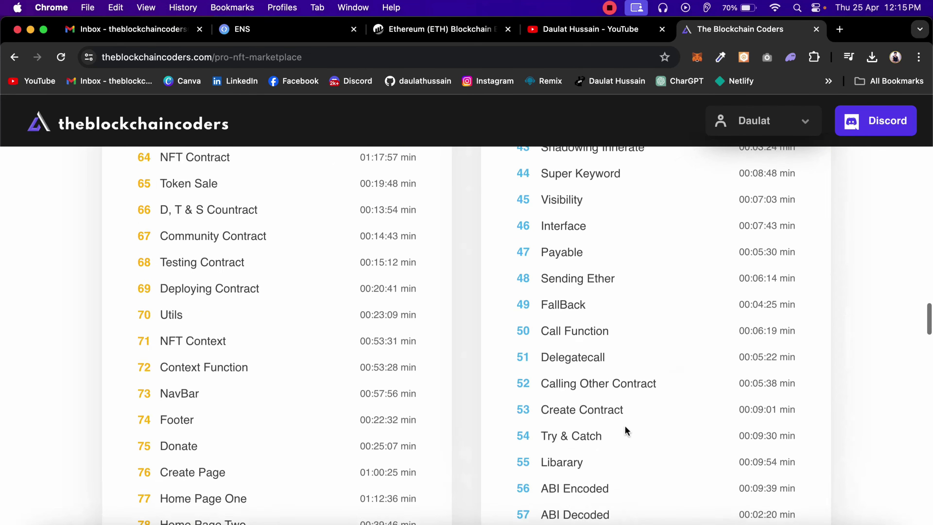
pyautogui.scroll(10, 625, 427)
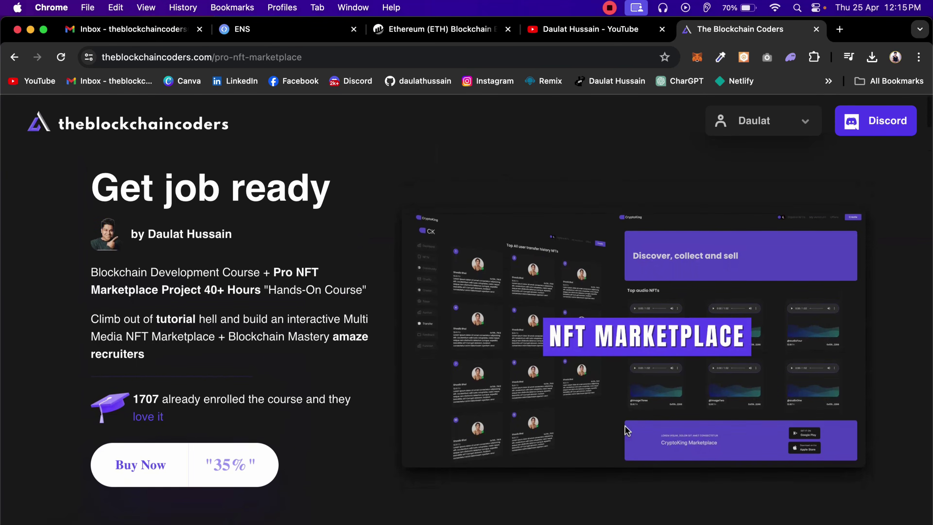
# Return to the ENS home page and highlight the tagline from "crypto addresses" to "your decentralised website"
pyautogui.click(268, 31)
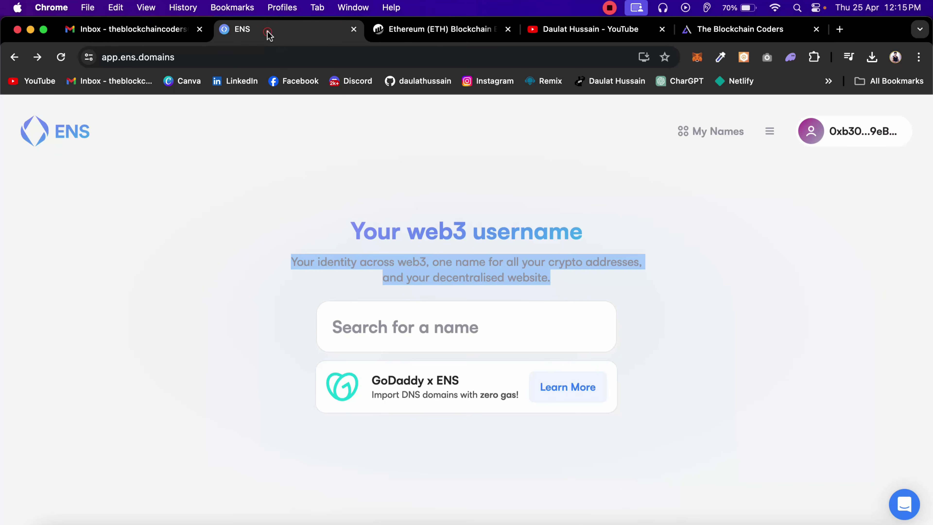
pyautogui.click(261, 263)
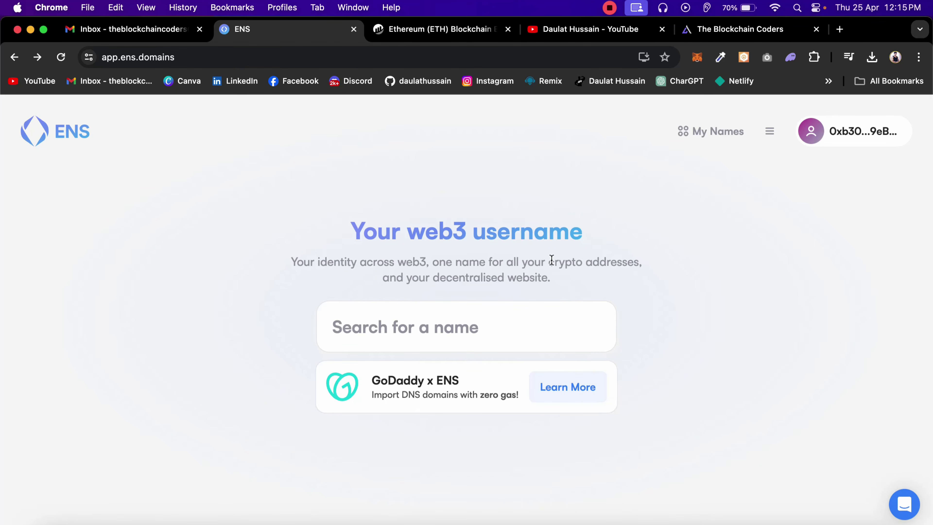
pyautogui.moveTo(551, 259); pyautogui.dragTo(551, 279)
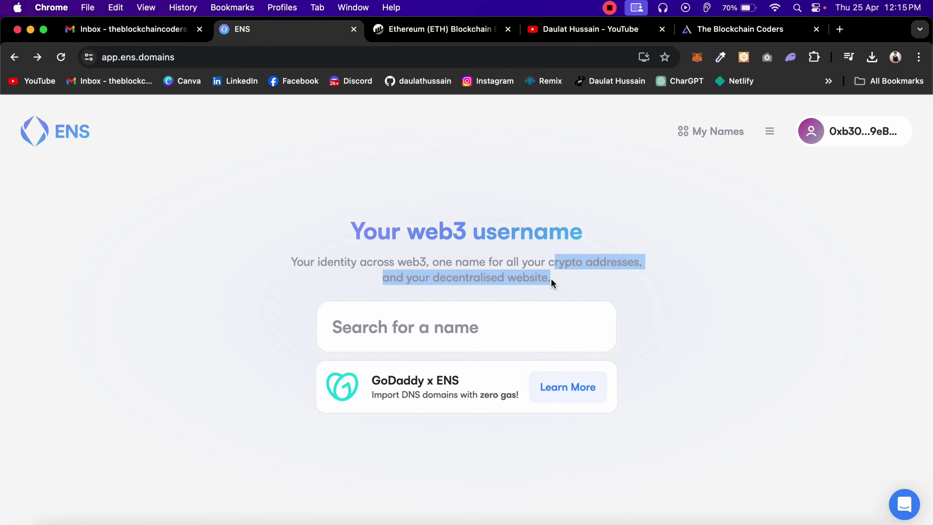